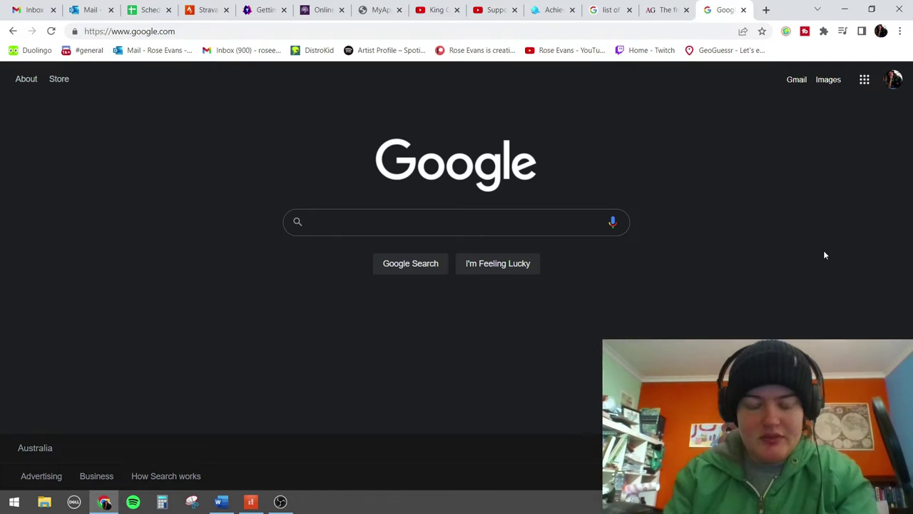
Step: Search the web for a random number generator
{"action": "type", "text": "random"}
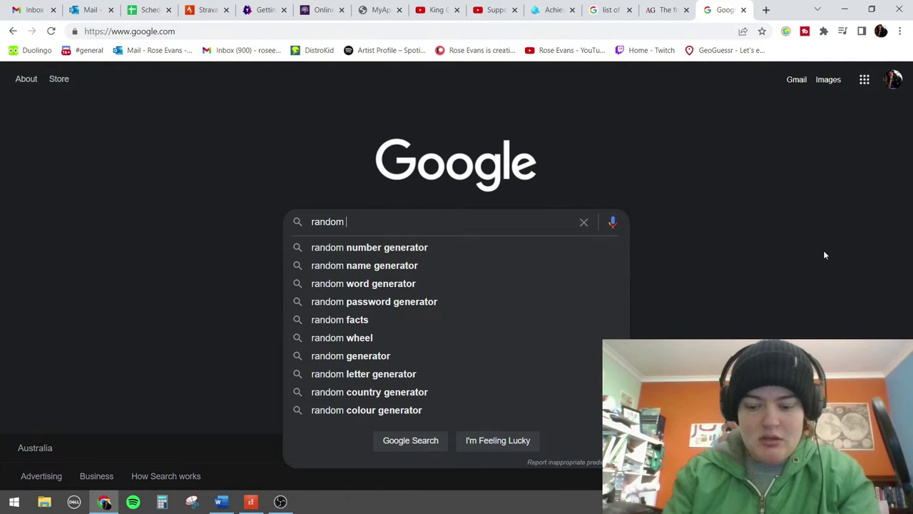
{"action": "key", "text": "Down"}
{"action": "key", "text": "Return"}
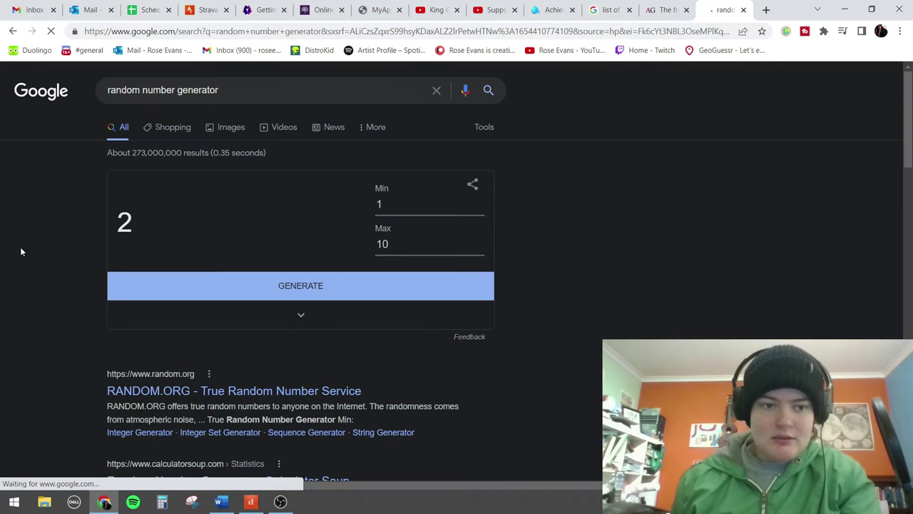
Step: Set the generator's range from 60 to 160 and generate a random number for the tempo
{"action": "left_click", "coordinate": [406, 207]}
{"action": "type", "text": "60"}
{"action": "left_click", "coordinate": [443, 231]}
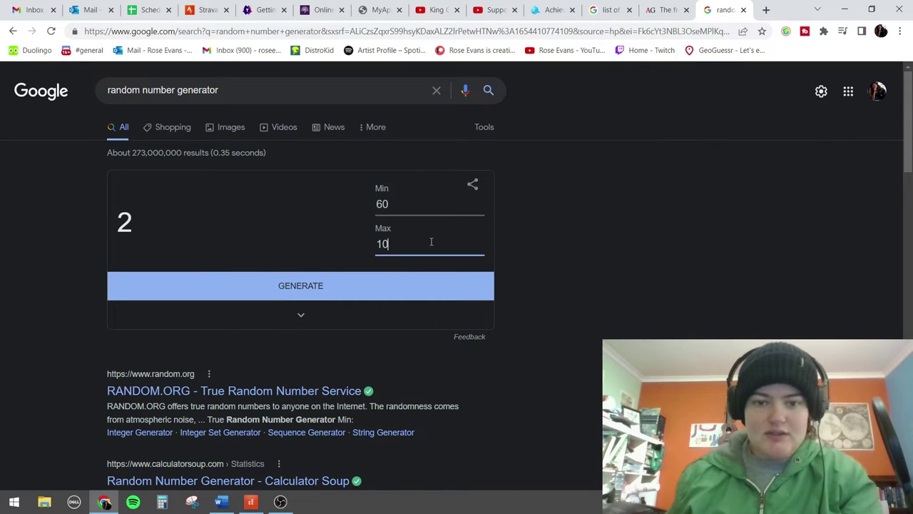
{"action": "key", "text": "BackSpace"}
{"action": "type", "text": "60"}
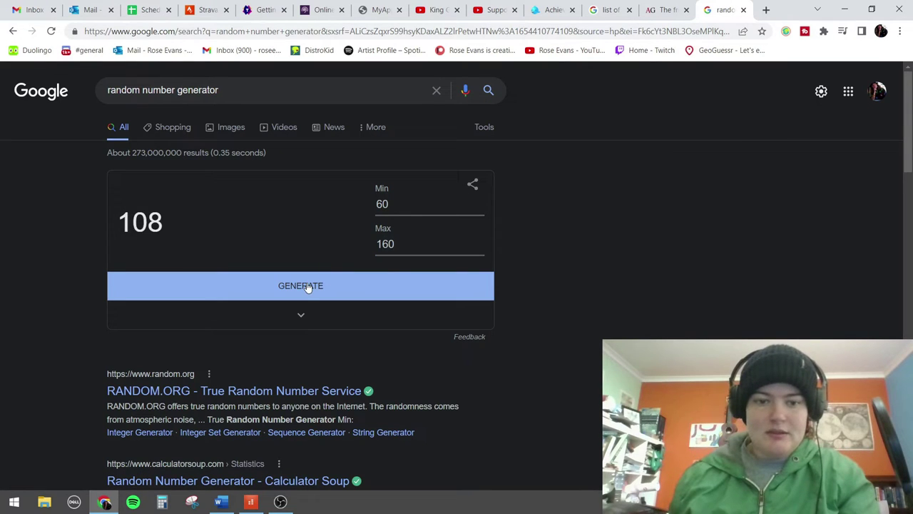
Step: Switch to Cakewalk, load the Hip Hop Heavy program into SI-Drum Kit 1 and close the instrument window
{"action": "left_click", "coordinate": [251, 502]}
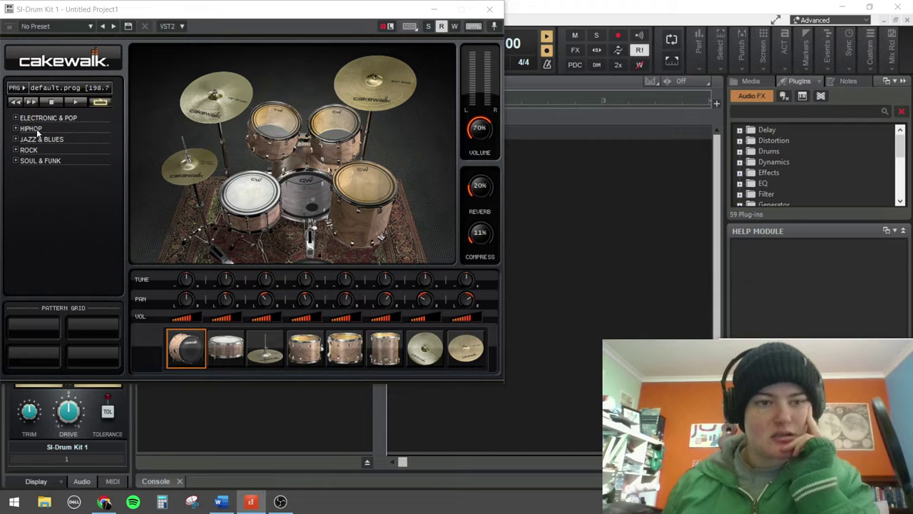
{"action": "left_click", "coordinate": [69, 87]}
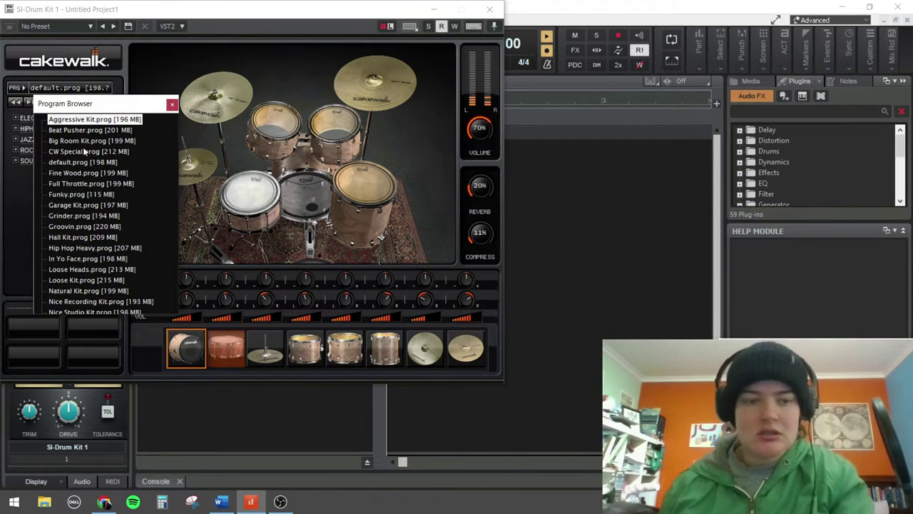
{"action": "left_click", "coordinate": [68, 247]}
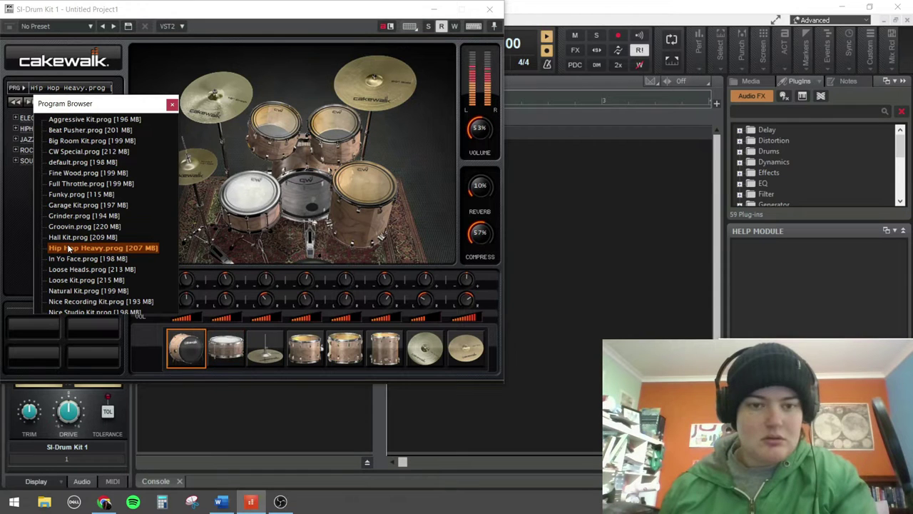
{"action": "left_click", "coordinate": [489, 9]}
Step: Add a C3 hit on beat 5 and A3 hits across beats 7 and 8 of the drum pattern, and play it back
{"action": "left_click", "coordinate": [537, 424]}
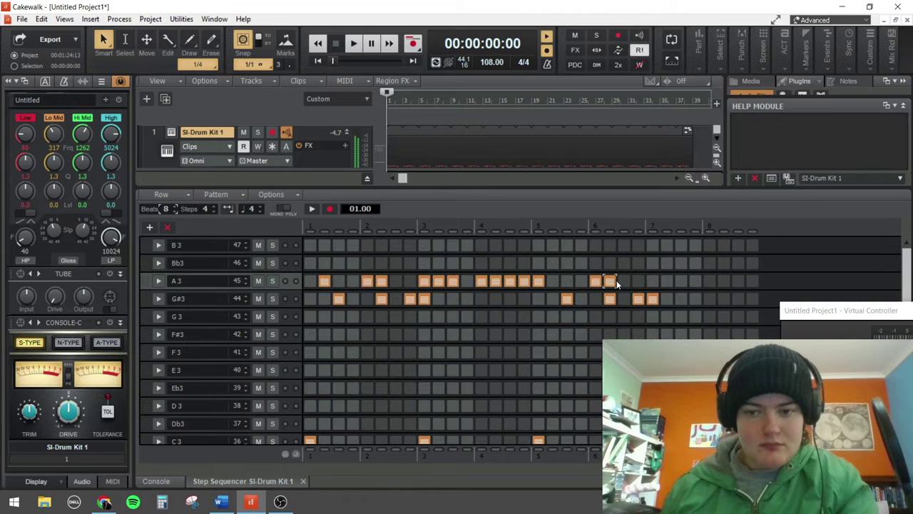
{"action": "left_click", "coordinate": [652, 280]}
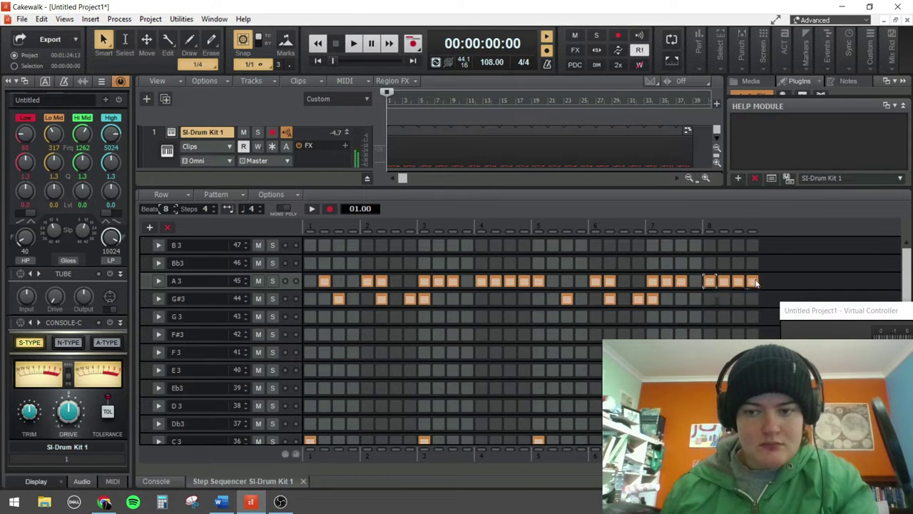
{"action": "key", "text": "space"}
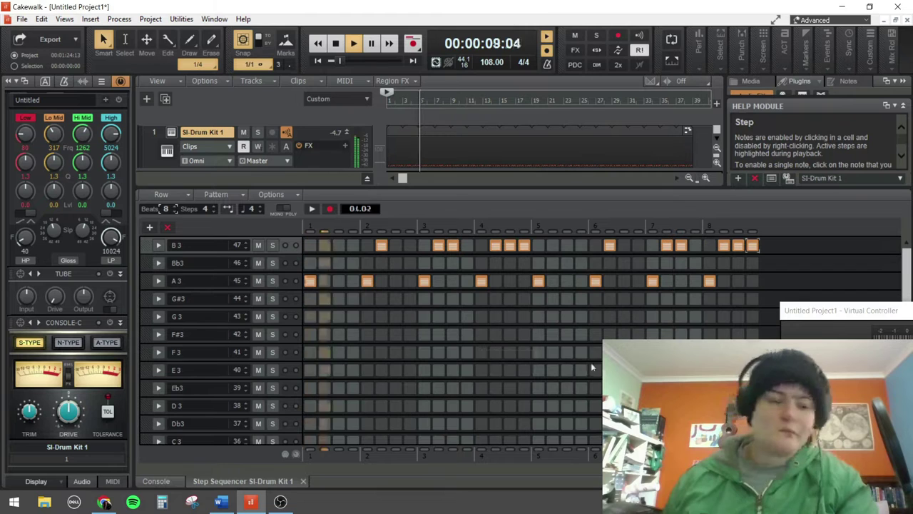
{"action": "key", "text": "space"}
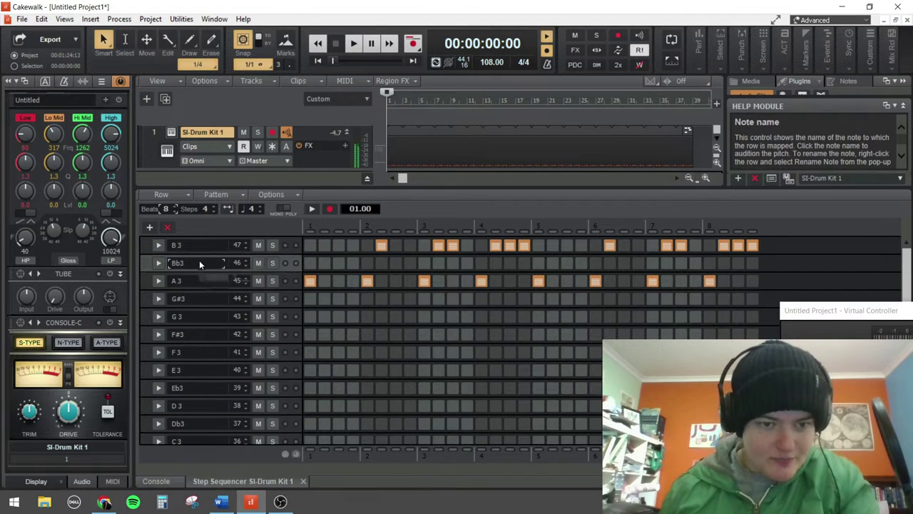
Step: Continue alternating C3 and E3 hits on successive steps through beat 2 of the drum pattern, and play it back
{"action": "scroll", "coordinate": [199, 260], "scroll_direction": "down", "scroll_amount": 1}
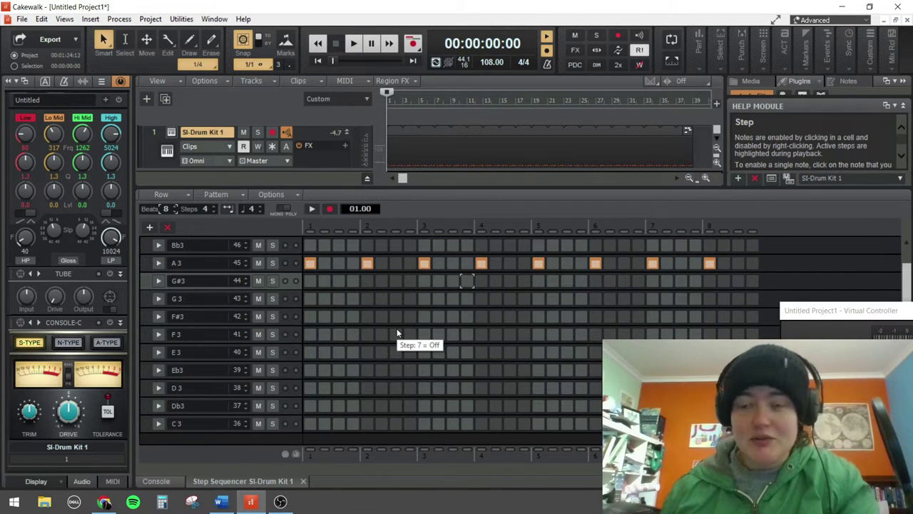
{"action": "scroll", "coordinate": [397, 333], "scroll_direction": "up", "scroll_amount": 1}
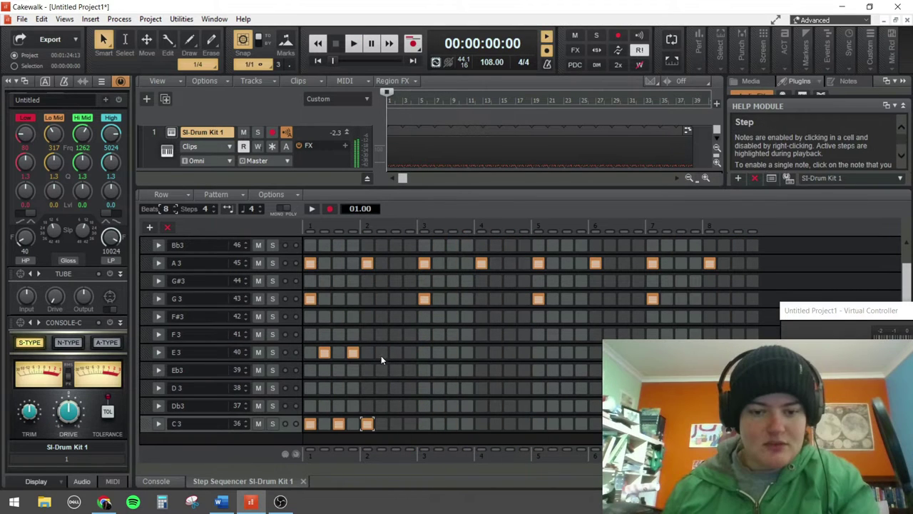
{"action": "left_click", "coordinate": [381, 352]}
{"action": "left_click", "coordinate": [395, 423]}
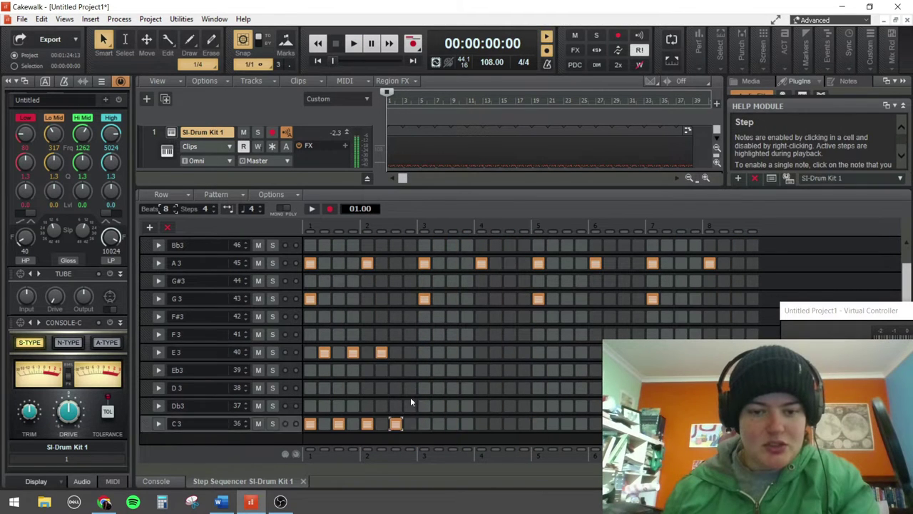
{"action": "left_click", "coordinate": [409, 352]}
{"action": "key", "text": "space"}
{"action": "key", "text": "space"}
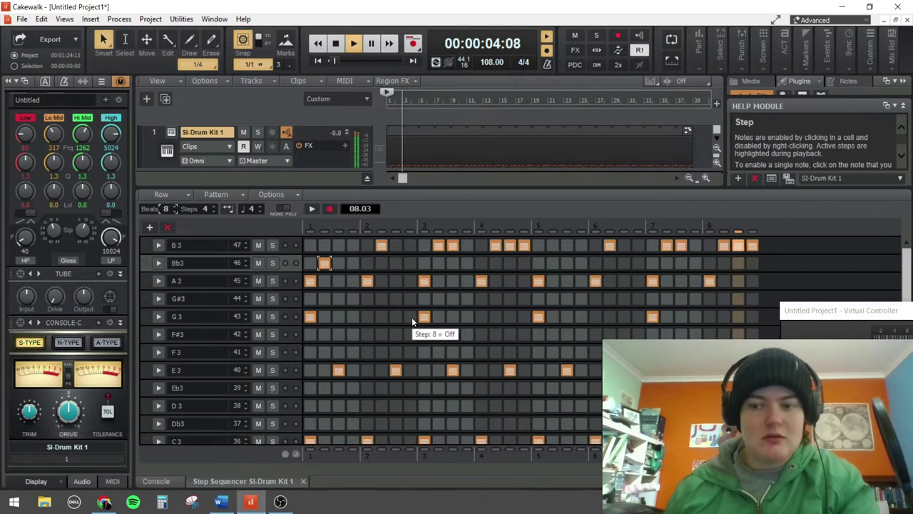
Step: Add a Bb3 hit on the third step of beat 1 and play back the drum pattern
{"action": "key", "text": "space"}
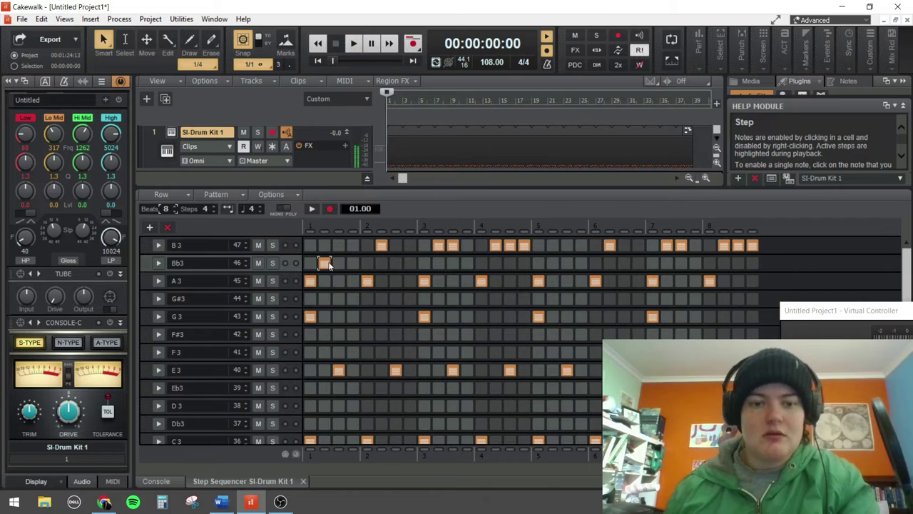
{"action": "left_click", "coordinate": [338, 262]}
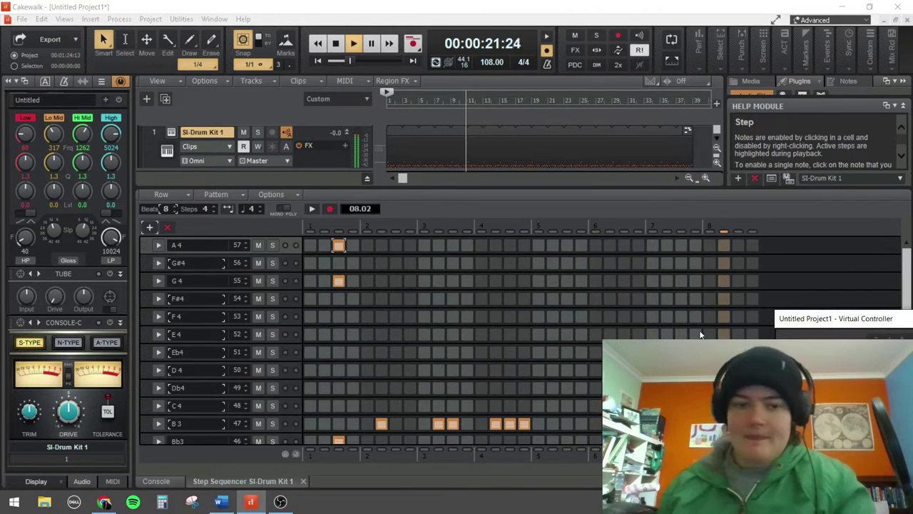
{"action": "key", "text": "space"}
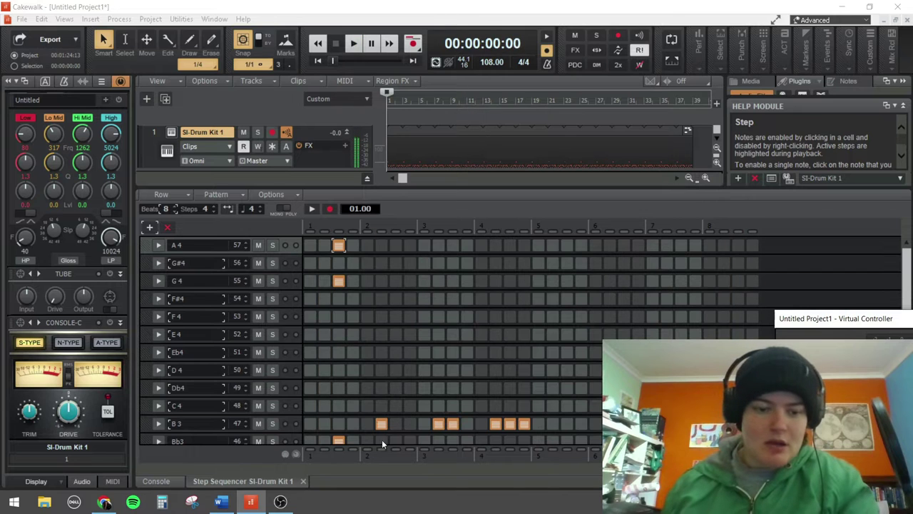
Step: Close the step sequencer and try other programs in SI-Drum Kit 1, including Recording Kit
{"action": "left_click", "coordinate": [303, 481]}
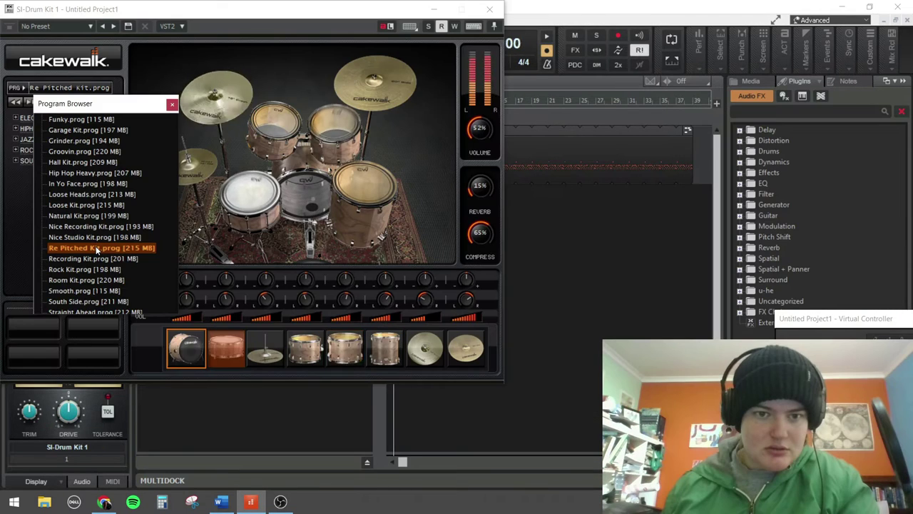
{"action": "left_click", "coordinate": [95, 258]}
{"action": "scroll", "coordinate": [89, 286], "scroll_direction": "down", "scroll_amount": 1}
{"action": "left_click", "coordinate": [83, 343]}
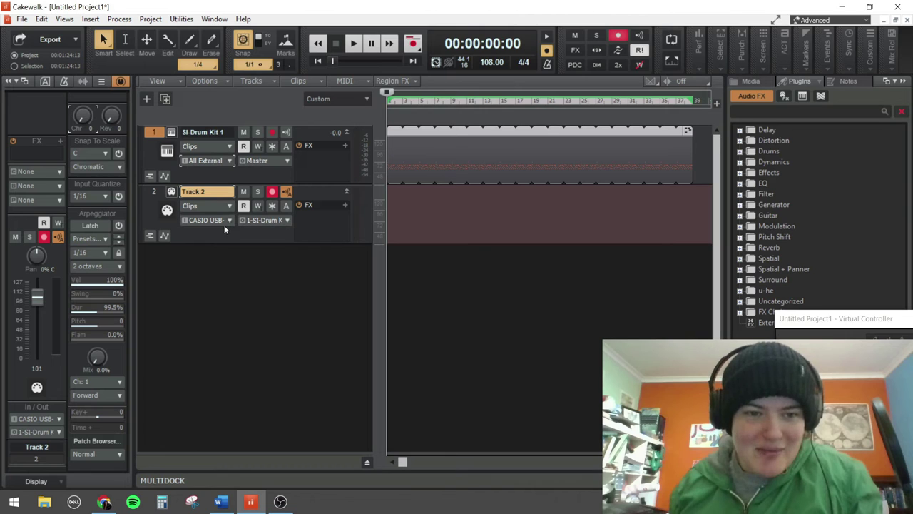
Step: Replace Track 2 with a TripleCheese instrument track and record a take on it
{"action": "left_click", "coordinate": [152, 192]}
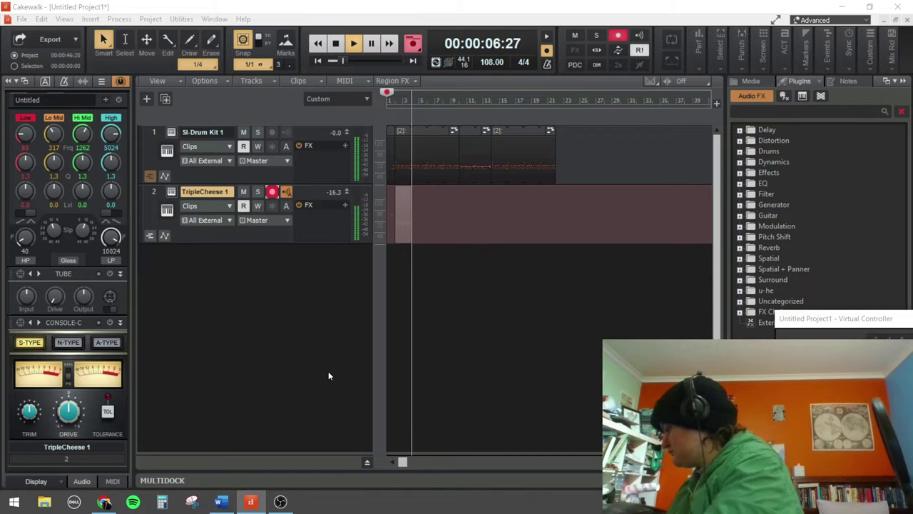
{"action": "key", "text": "space"}
Step: Add a second TripleCheese track and try its Cheesy Flute and Genuine Scottish Cheddar lead presets
{"action": "right_click", "coordinate": [264, 281]}
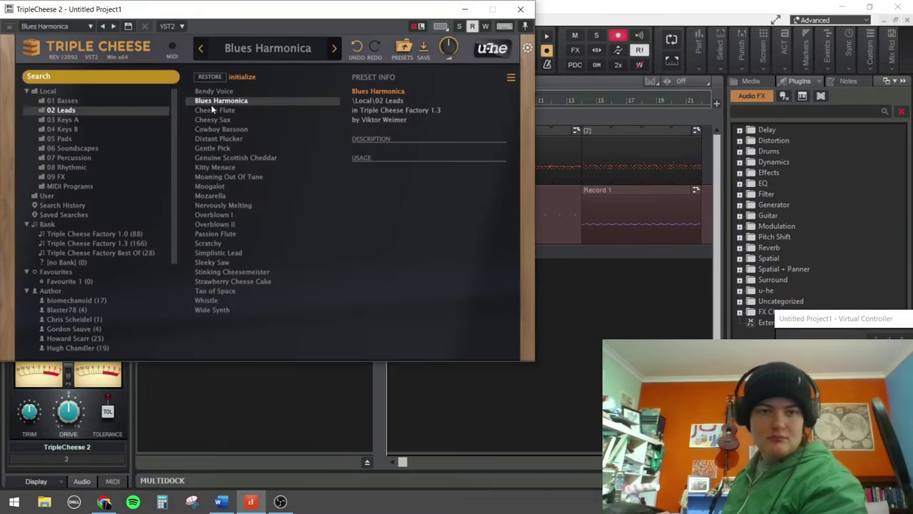
{"action": "left_click", "coordinate": [205, 111]}
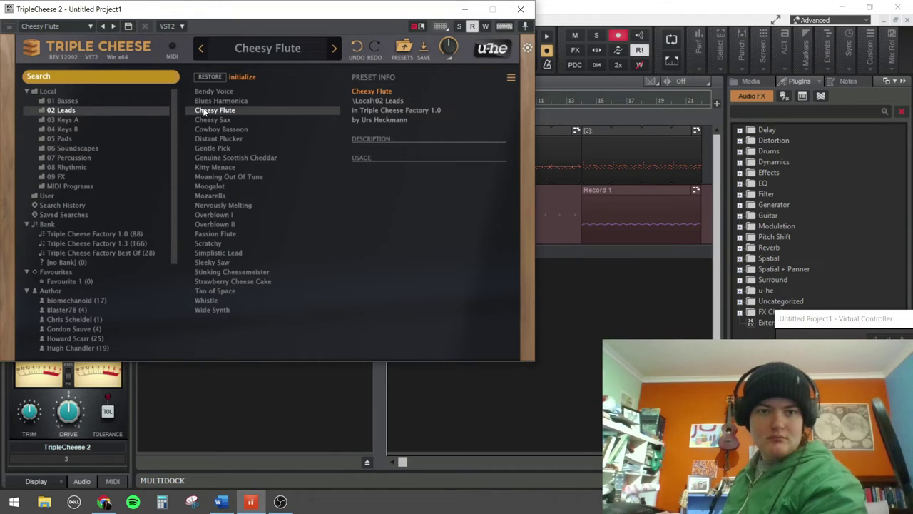
{"action": "left_click", "coordinate": [221, 158]}
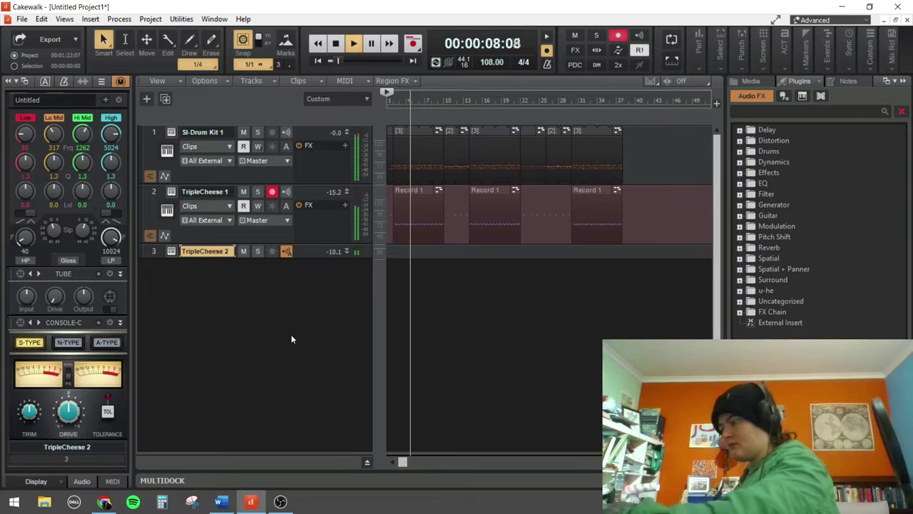
Step: Record a melody take on the TripleCheese 2 track and play it back with the other tracks
{"action": "key", "text": "space"}
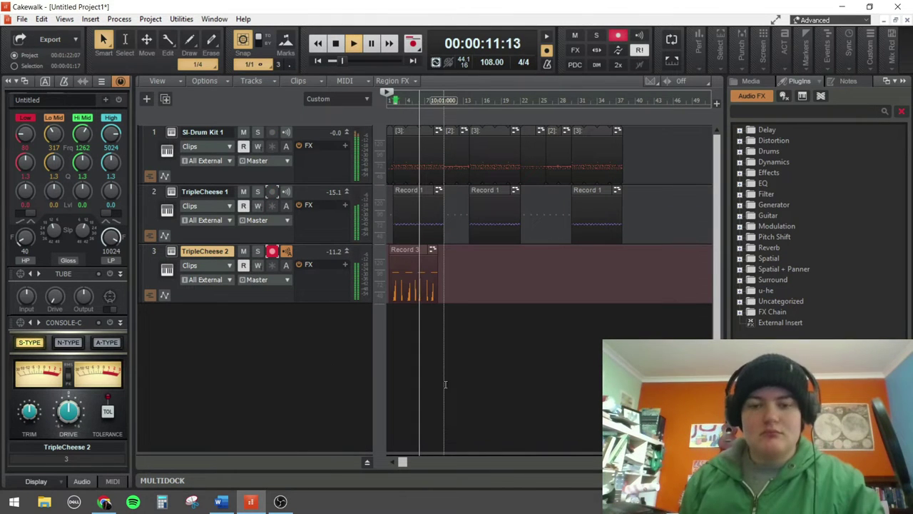
{"action": "key", "text": "space"}
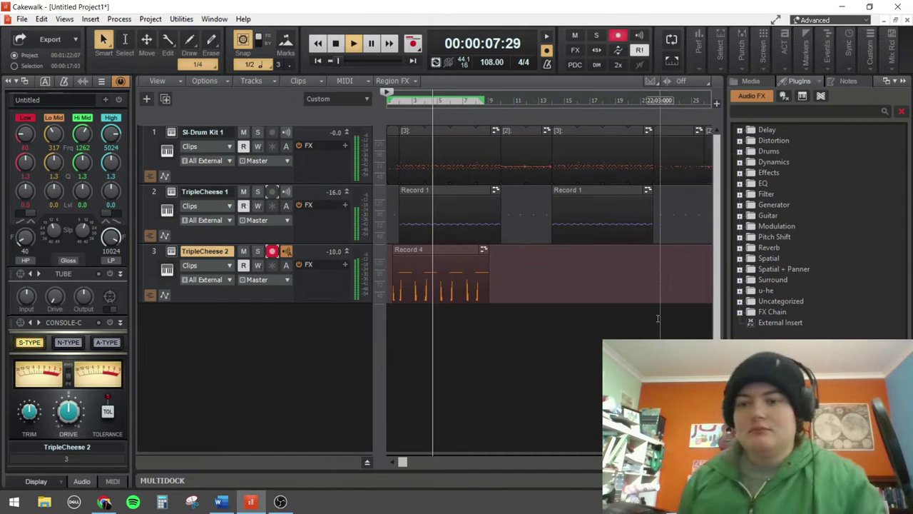
{"action": "key", "text": "space"}
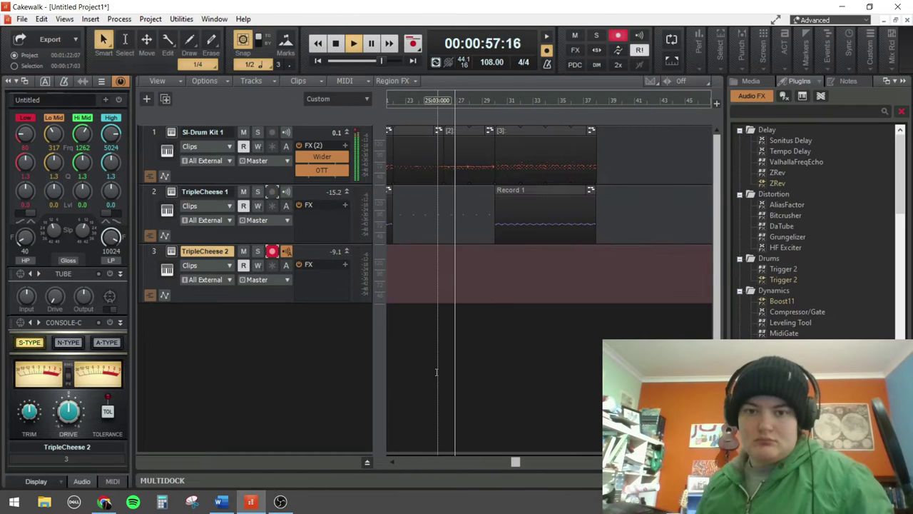
Step: Play back the arrangement with the Wider and OTT effects on the drum track
{"action": "key", "text": "space"}
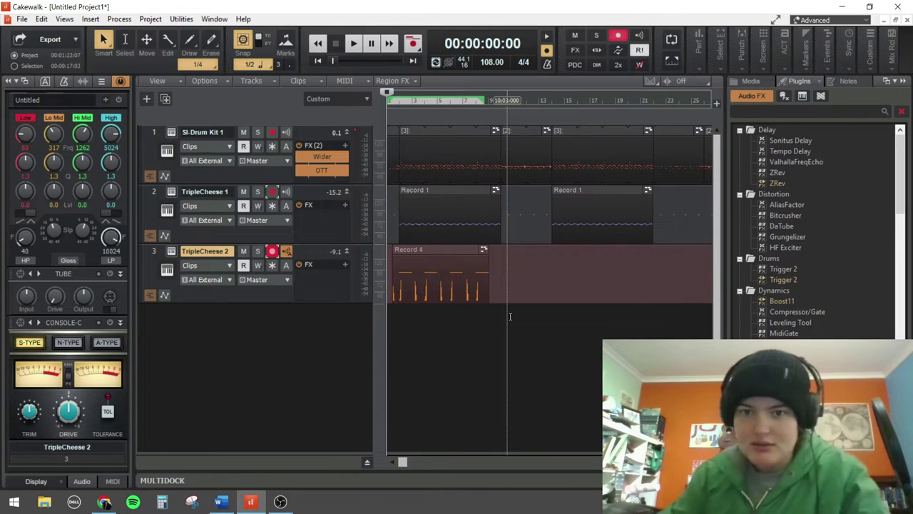
{"action": "left_click", "coordinate": [425, 320]}
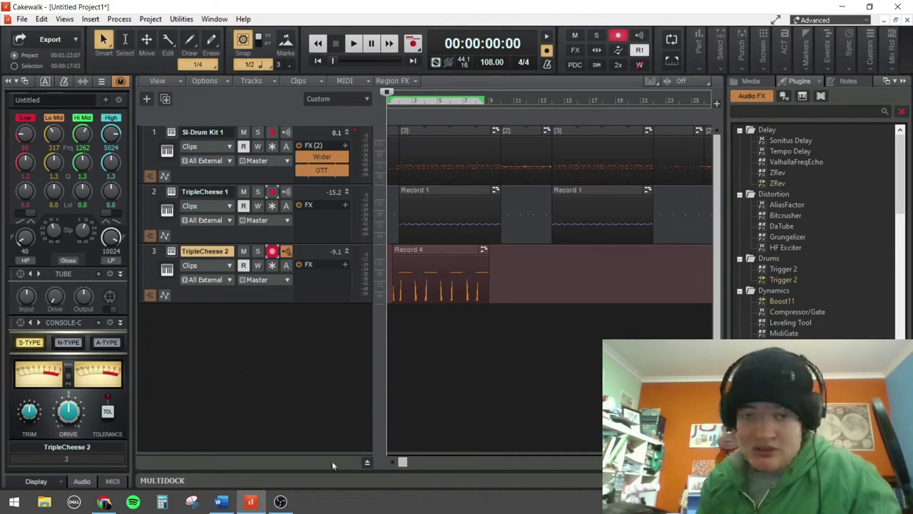
{"action": "key", "text": "space"}
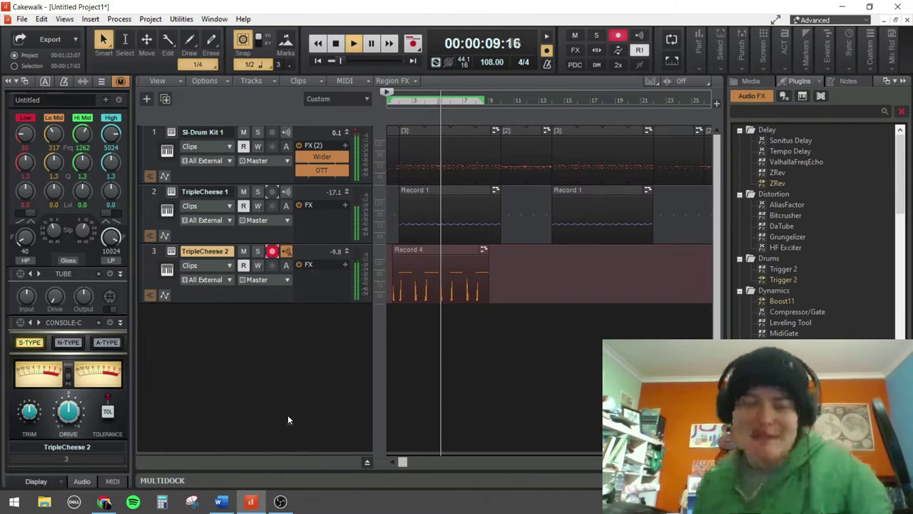
{"action": "key", "text": "space"}
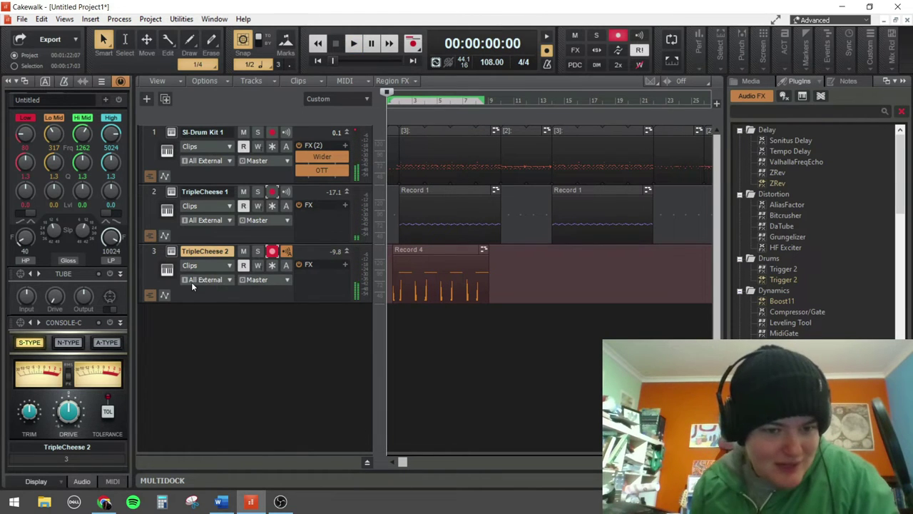